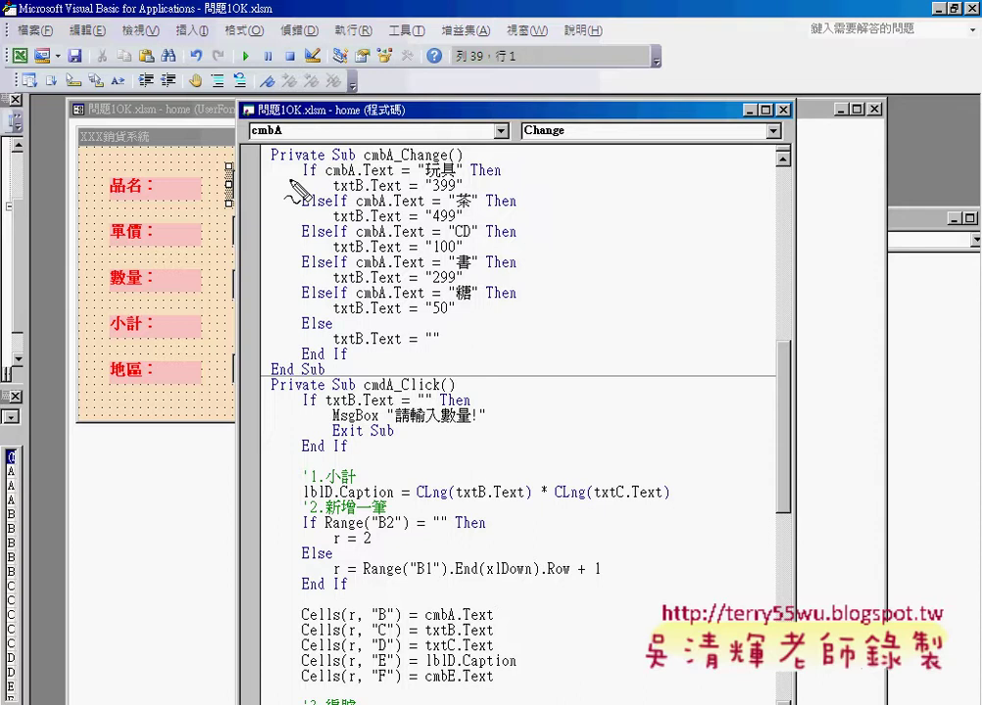
Drag the code window right so the whole sales UserForm shows beside the cmbA_Change code.
mouse_move(300, 178)
mouse_down()
mouse_move(315, 178)
mouse_move(345, 208)
mouse_up()
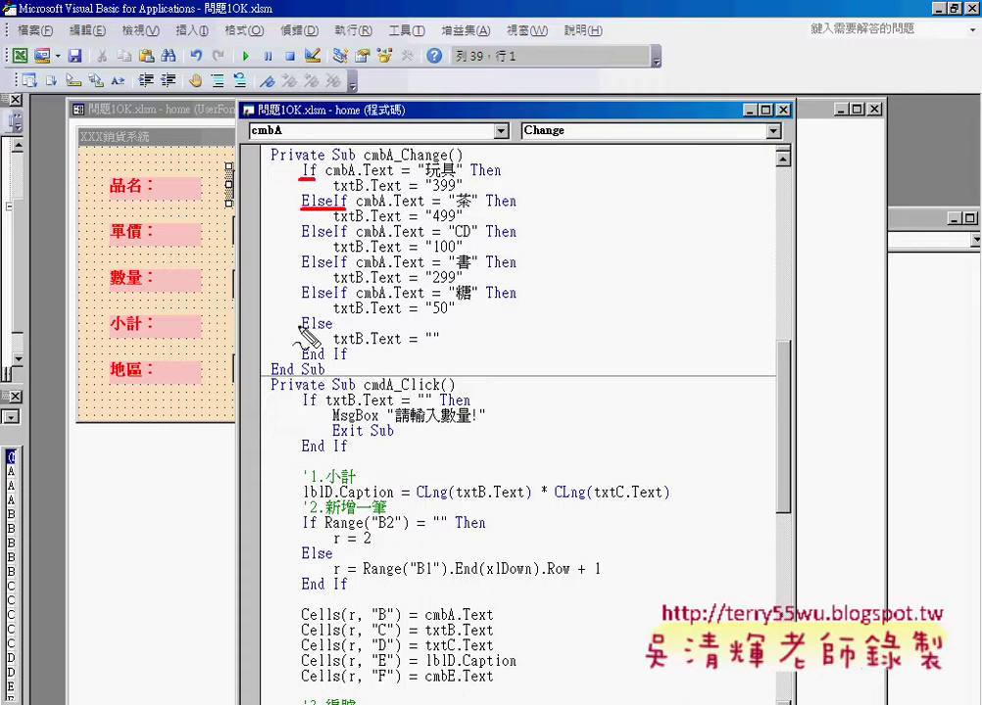
drag(301, 328, 333, 328)
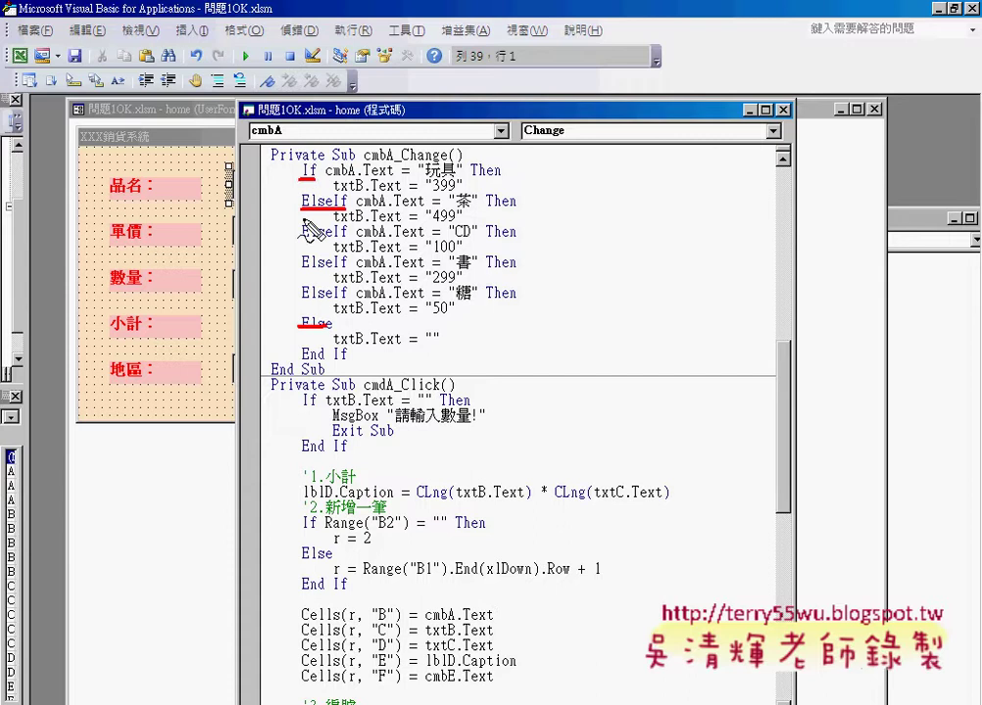
drag(297, 208, 350, 210)
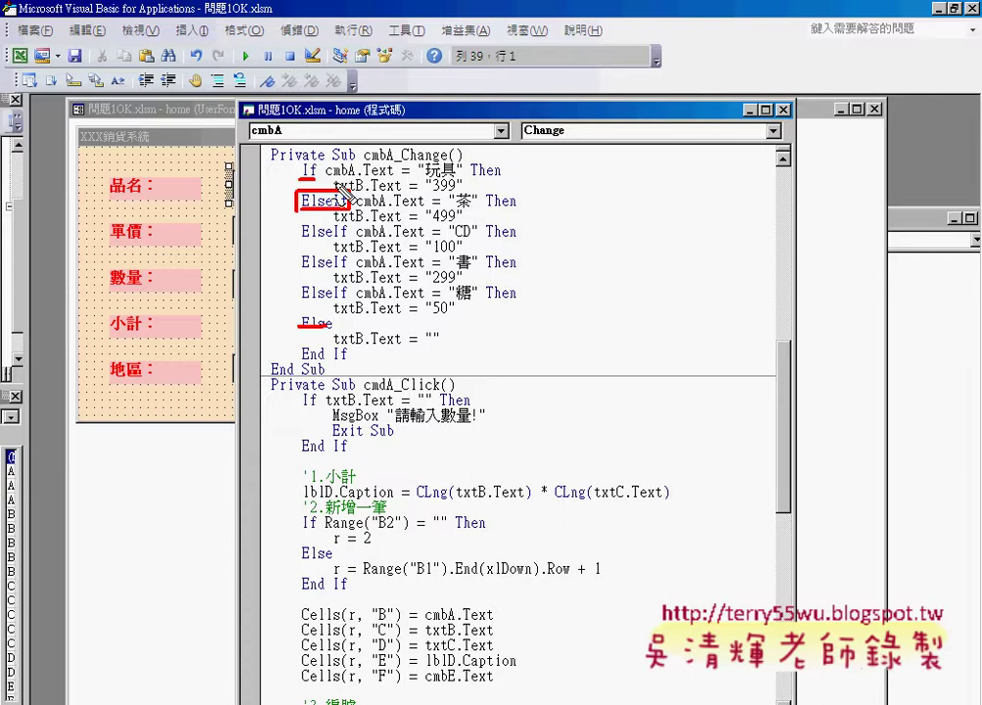
mouse_move(326, 180)
mouse_down()
mouse_move(456, 180)
mouse_move(323, 187)
mouse_up()
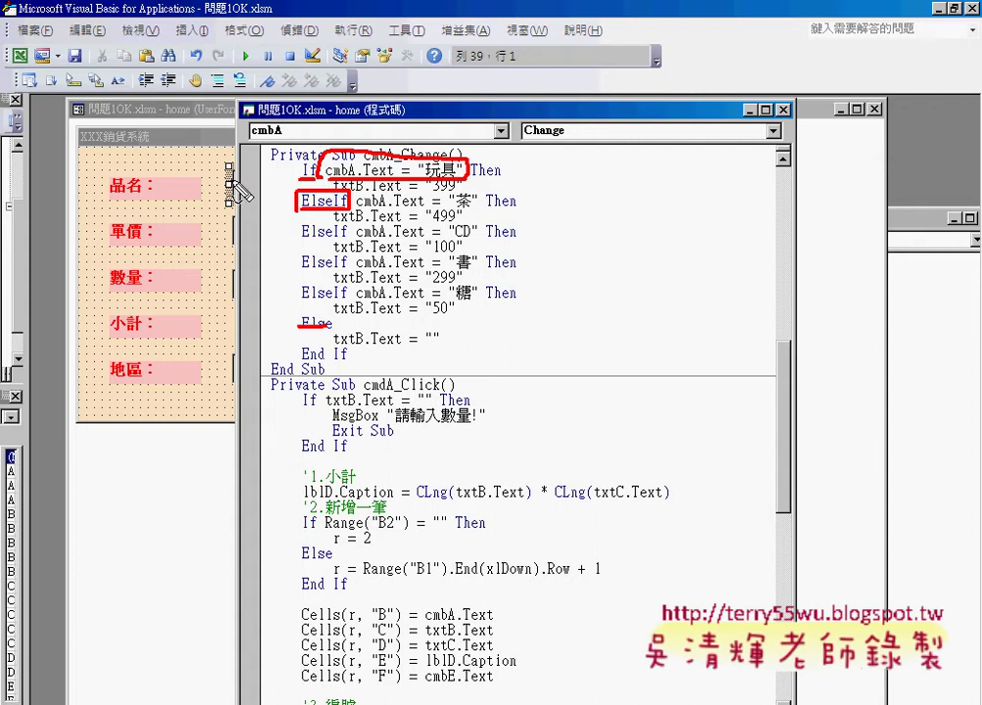
drag(171, 150, 241, 190)
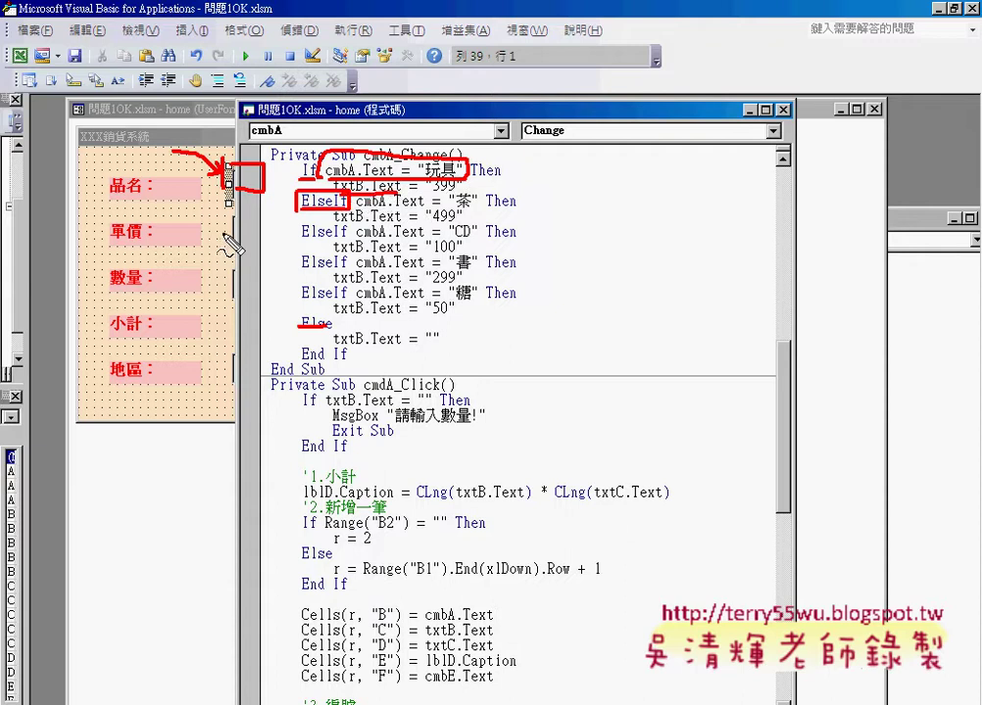
key(Escape)
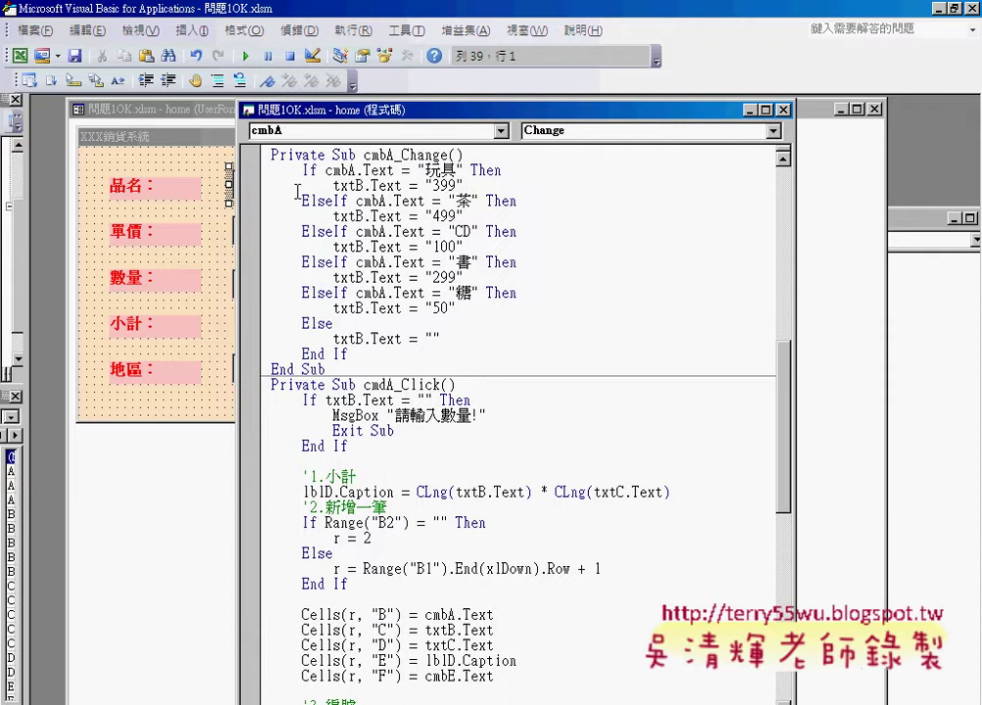
drag(389, 111, 582, 118)
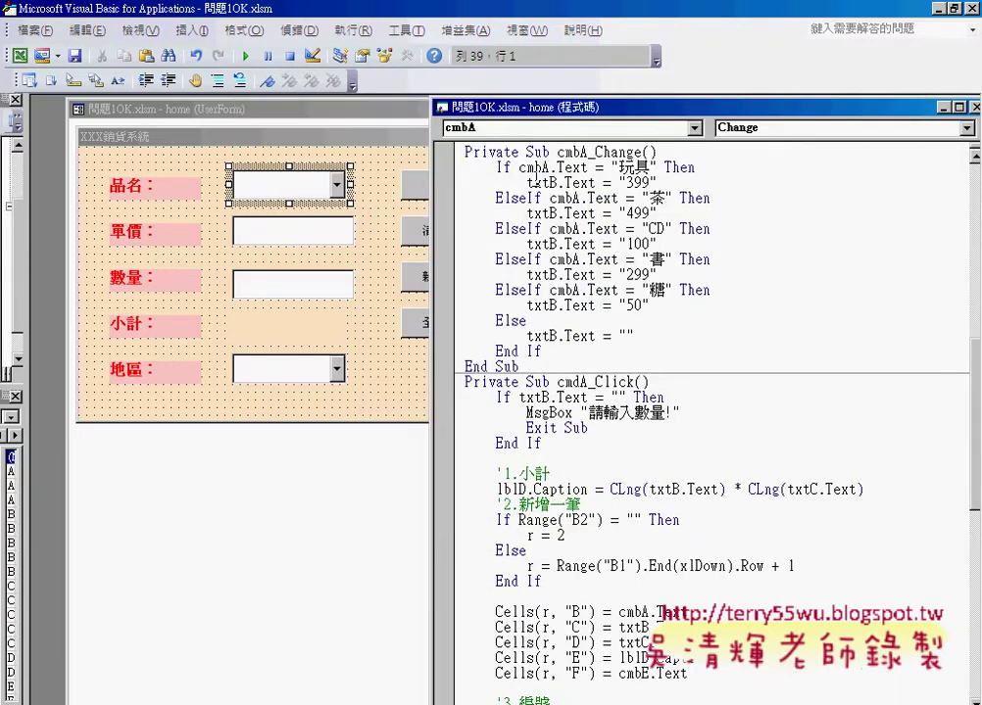
Highlight the 玩具 branch setting txtB.Text to 399 and the 茶 ElseIf branch with 499.
drag(527, 182, 595, 182)
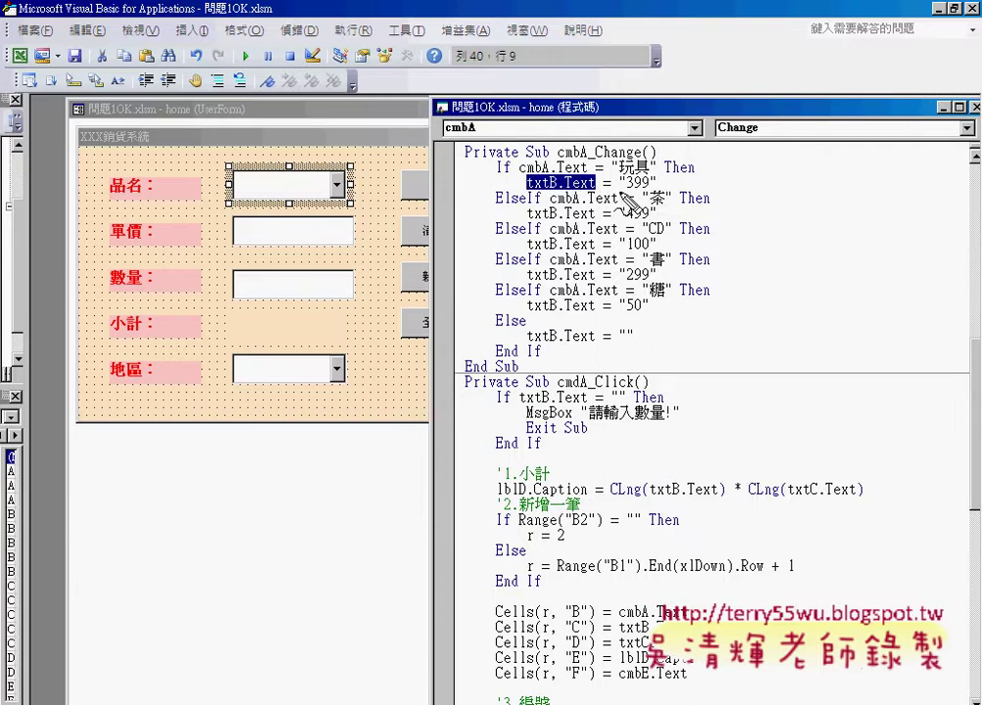
drag(646, 176, 662, 193)
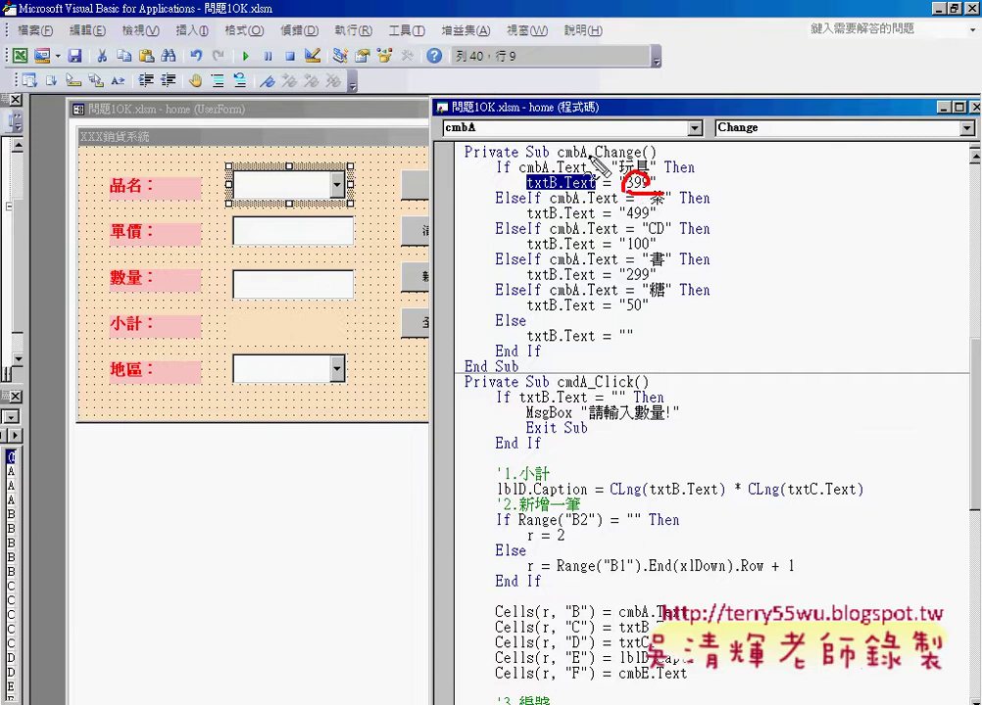
key(Escape)
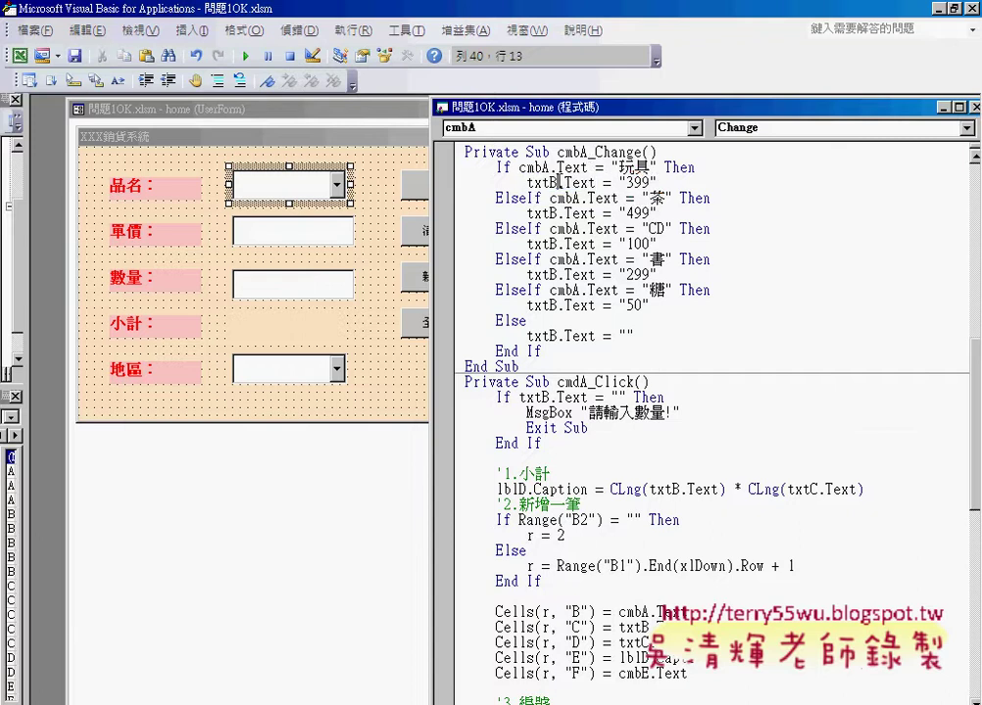
drag(466, 167, 670, 181)
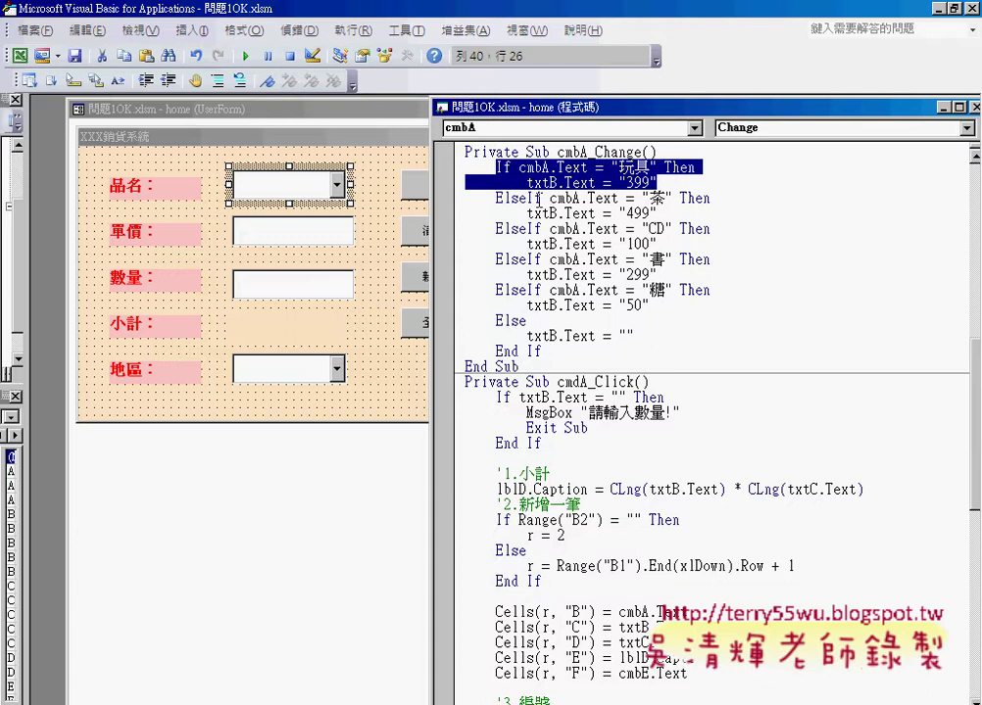
drag(527, 197, 629, 213)
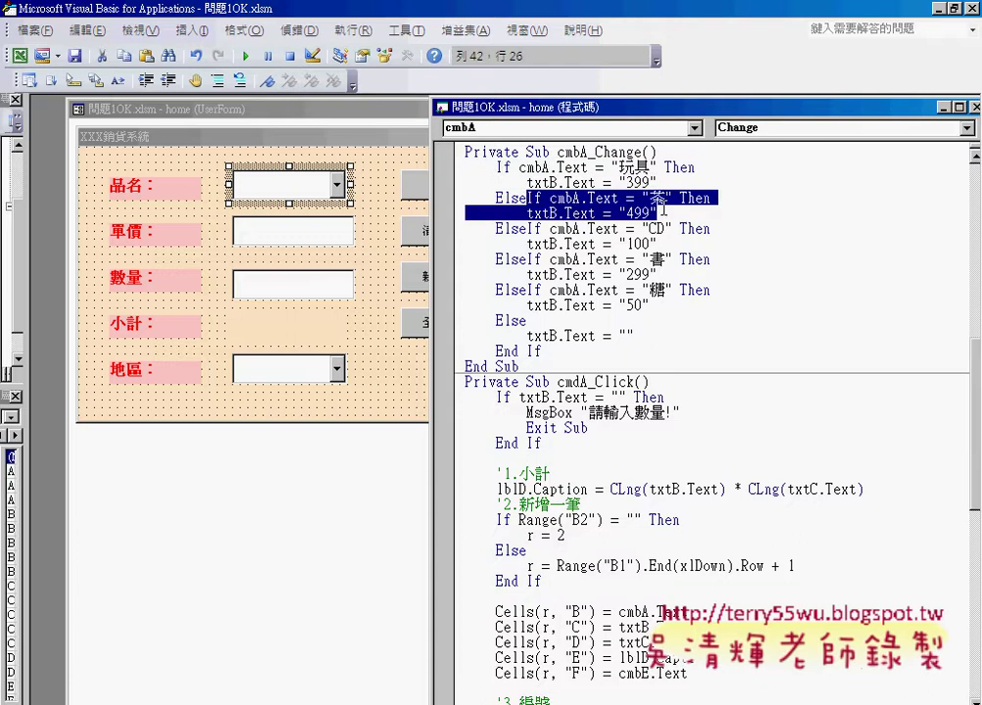
mouse_move(526, 198)
mouse_down()
mouse_move(495, 198)
mouse_move(689, 186)
mouse_up()
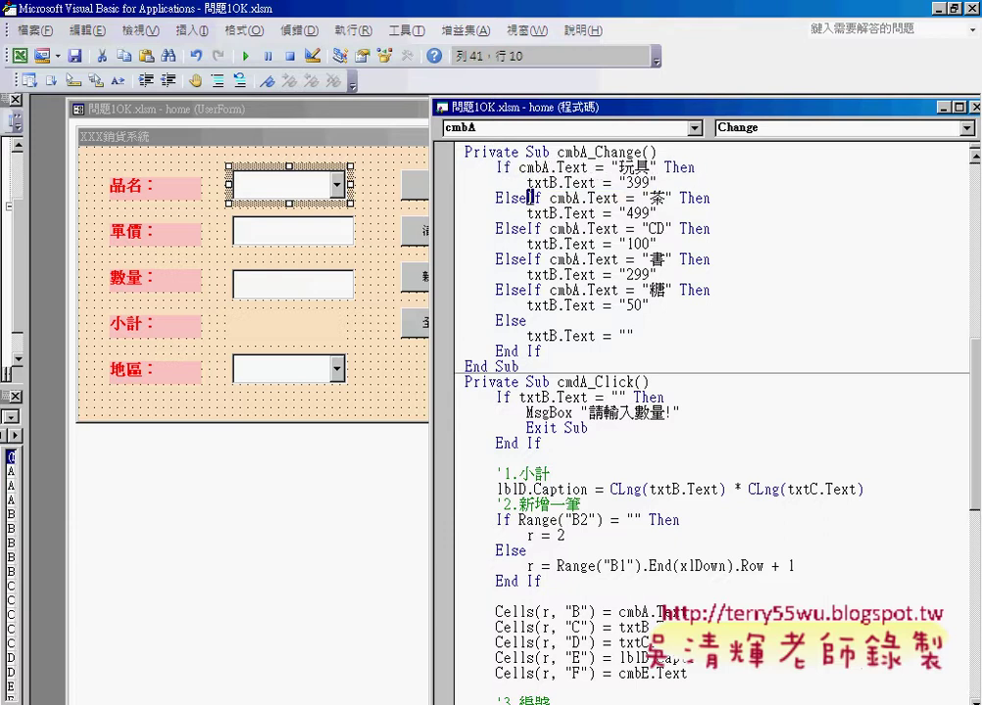
drag(526, 198, 655, 213)
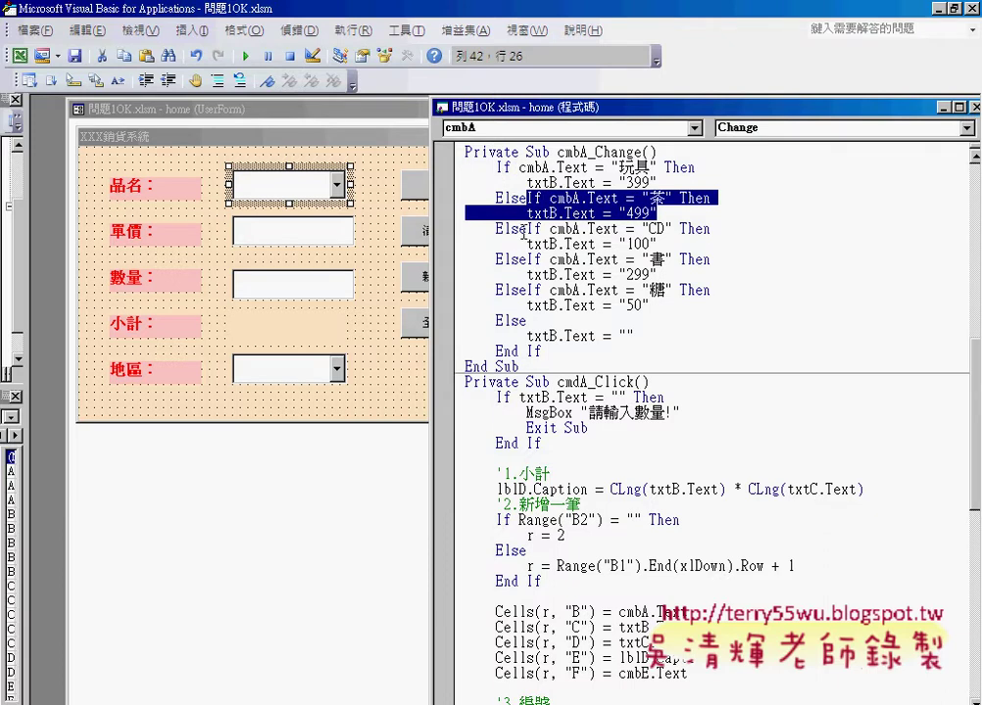
Highlight the CD branch and the Else case that sets txtB.Text to an empty string.
mouse_move(527, 228)
mouse_down()
mouse_move(672, 257)
mouse_move(676, 244)
mouse_up()
click(571, 228)
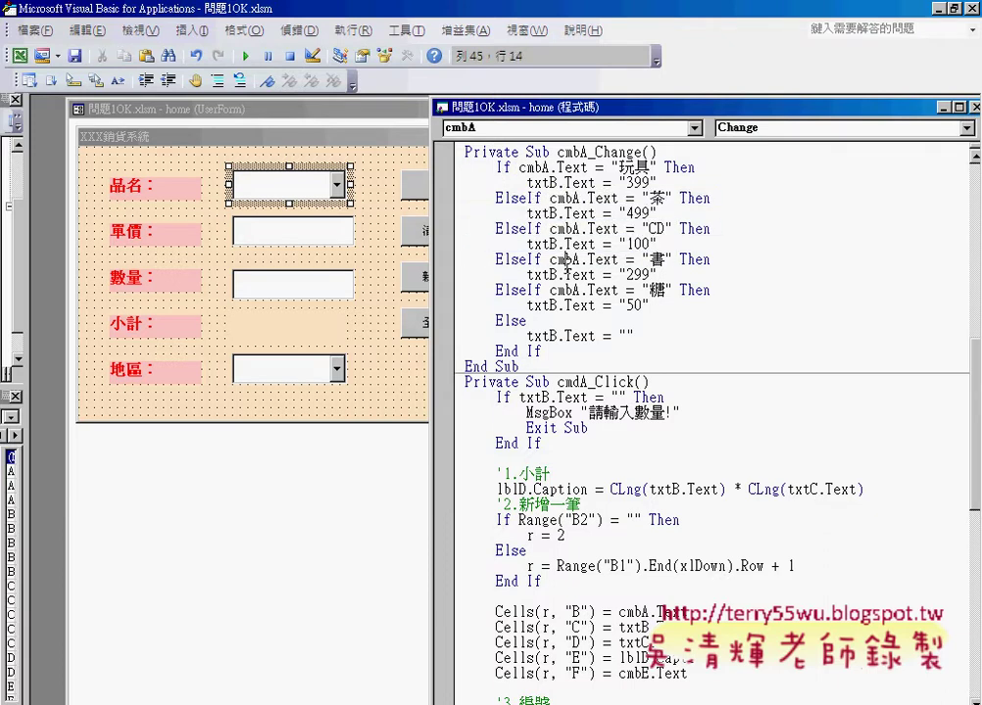
click(568, 294)
drag(526, 321, 494, 324)
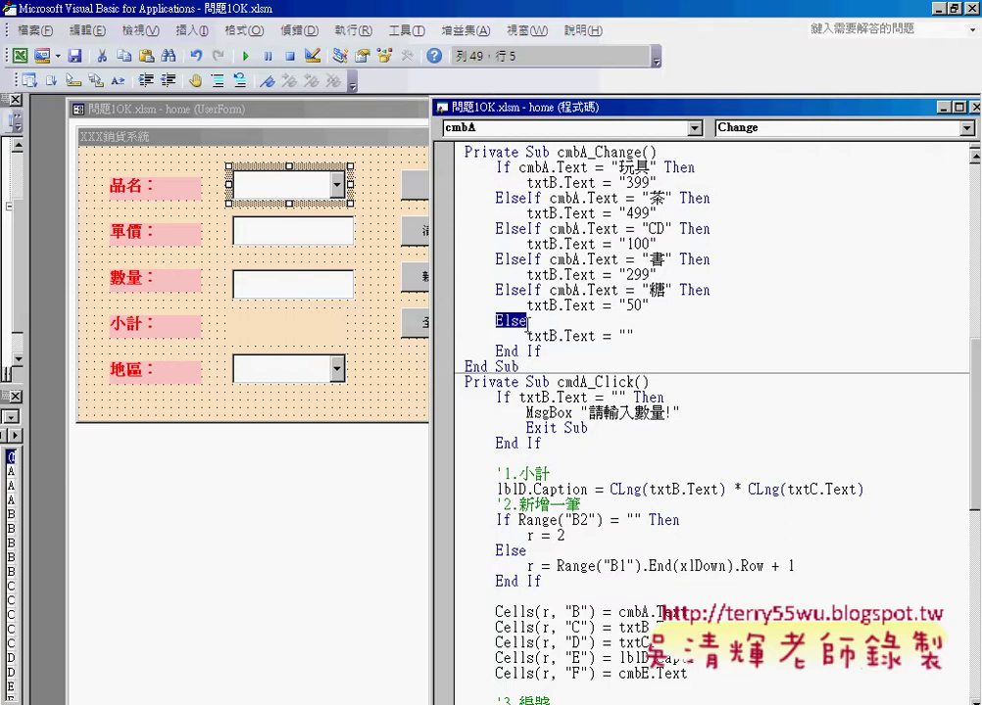
drag(632, 336, 618, 336)
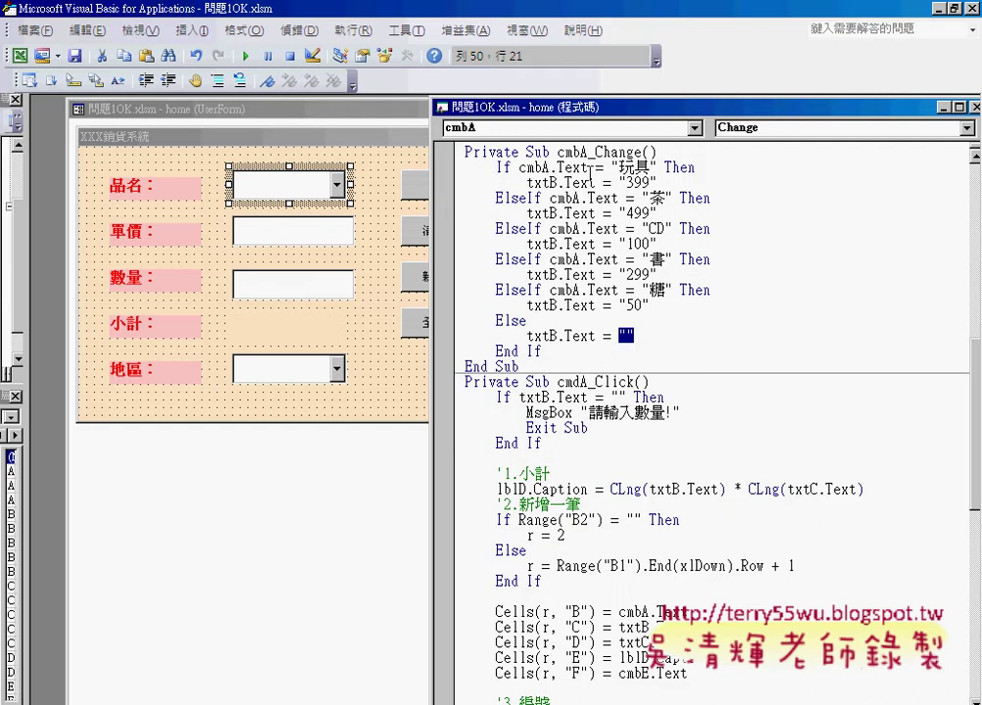
Switch to the 問題1OK.xlsm workbook and launch the XXX銷貨系統 sales form.
click(460, 703)
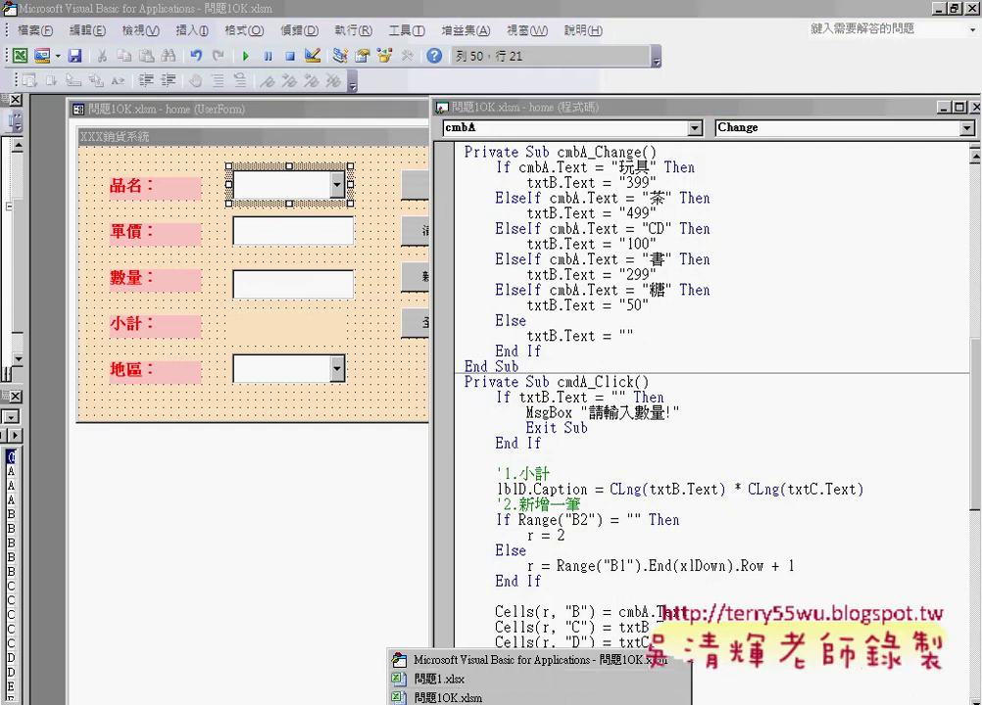
click(446, 698)
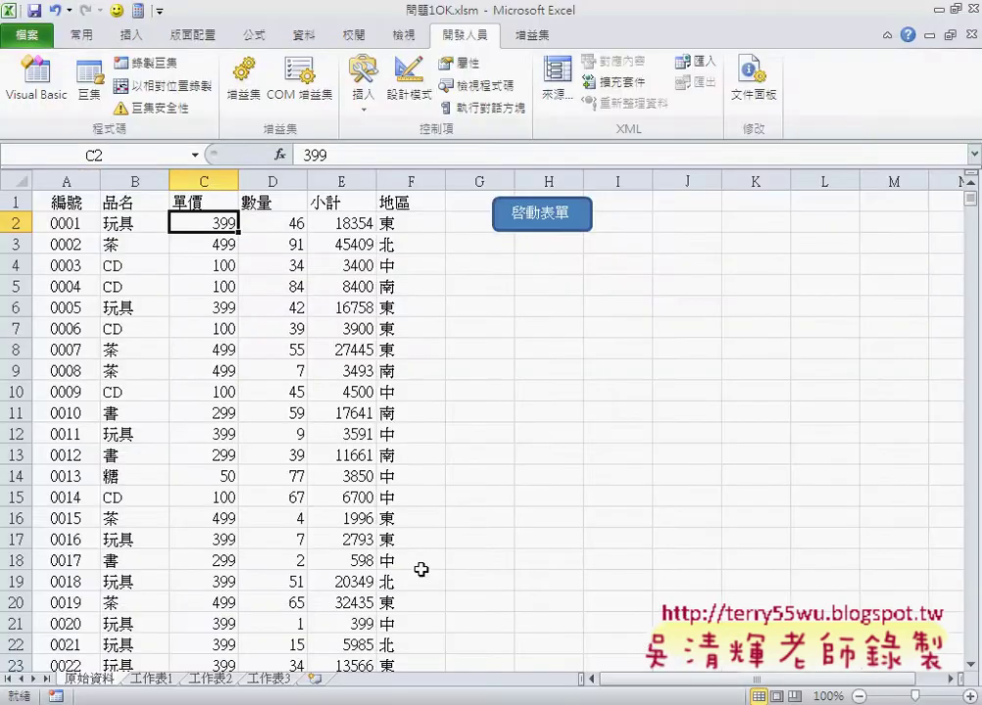
click(554, 228)
Choose 茶 as the product to check the unit price, then erase the product name.
click(532, 265)
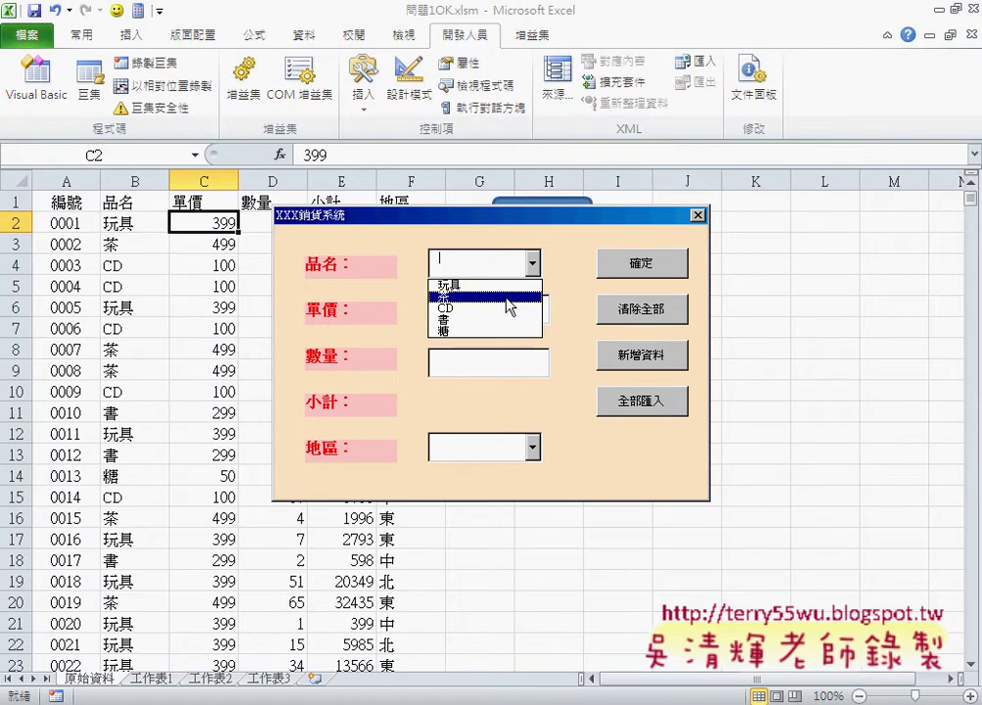
click(509, 305)
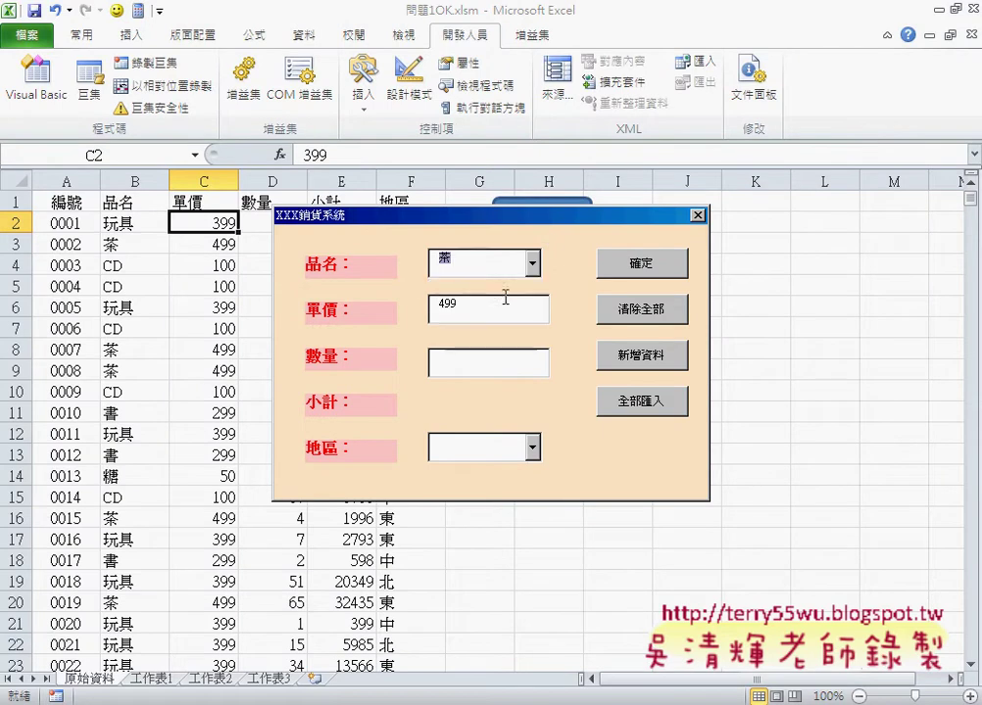
key(Tab)
click(466, 263)
key(Delete)
Choose 茶 in the 品名 list and confirm 單價 auto-fills with 499.
click(535, 449)
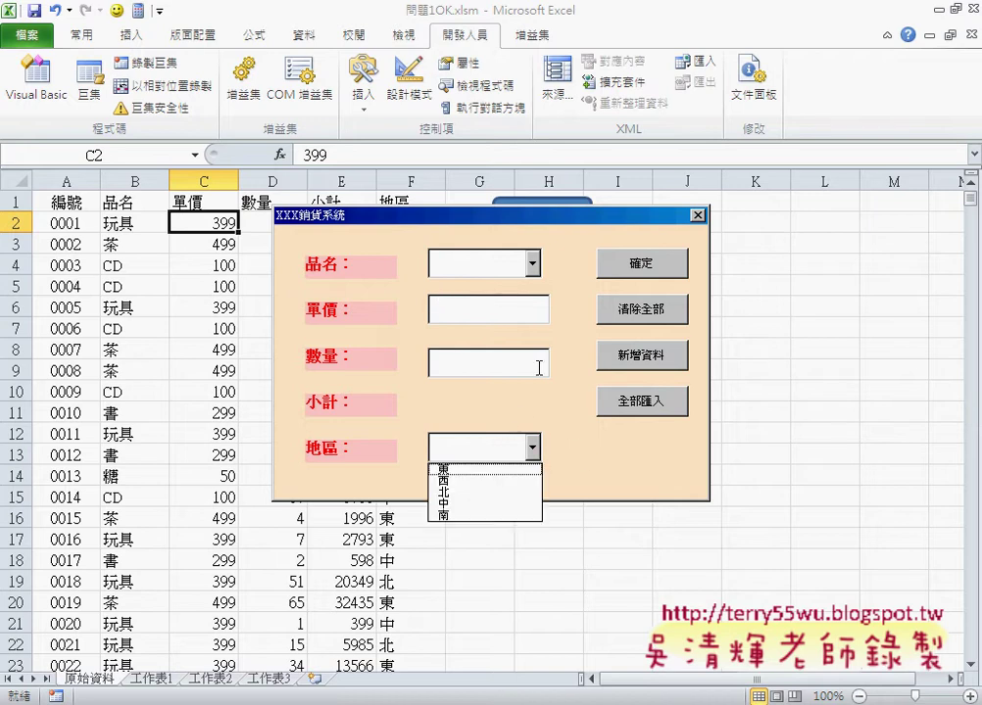
click(535, 265)
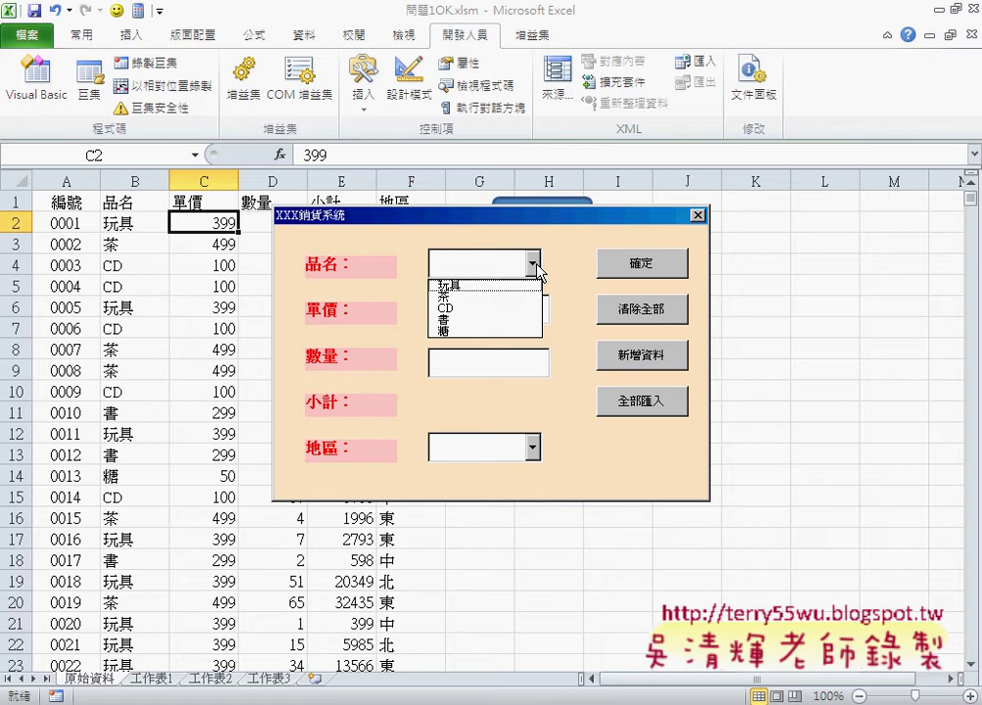
click(532, 448)
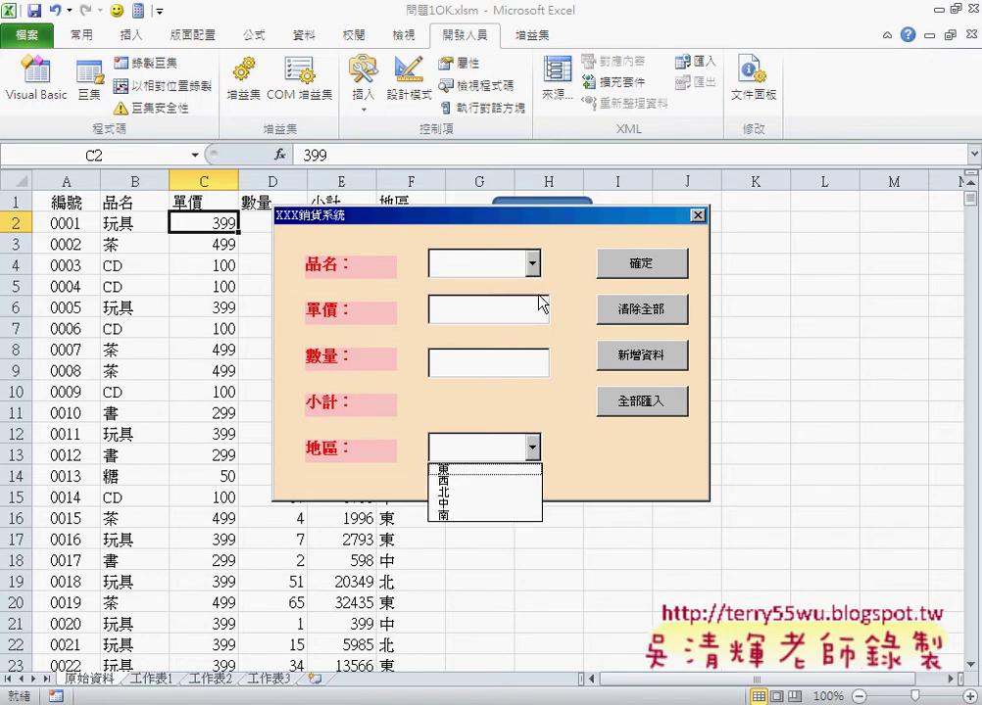
click(532, 263)
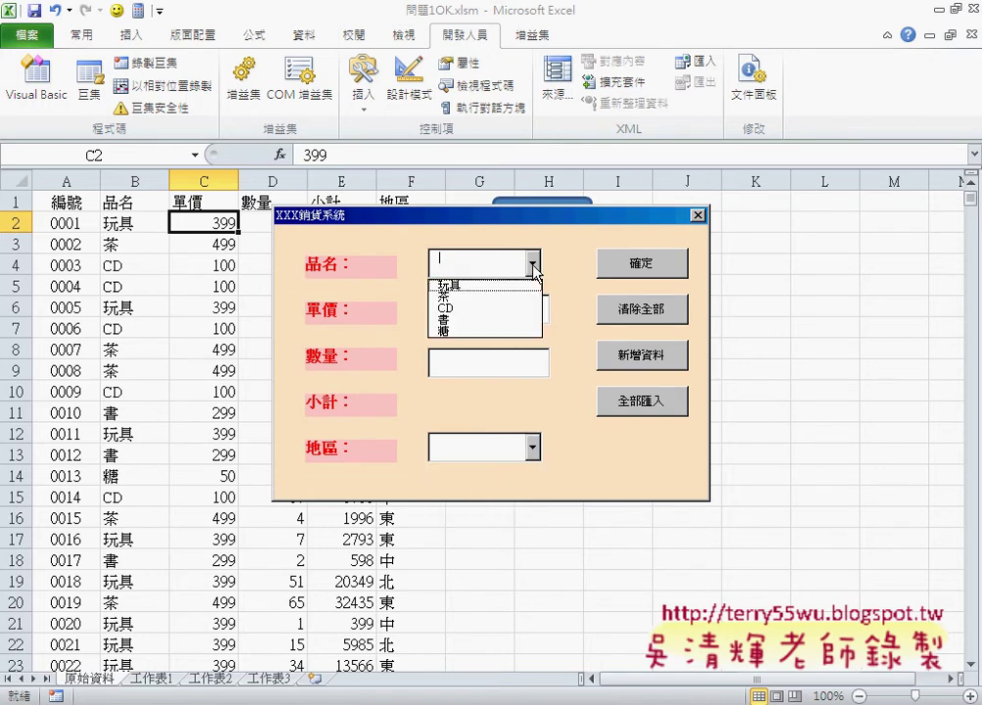
click(485, 295)
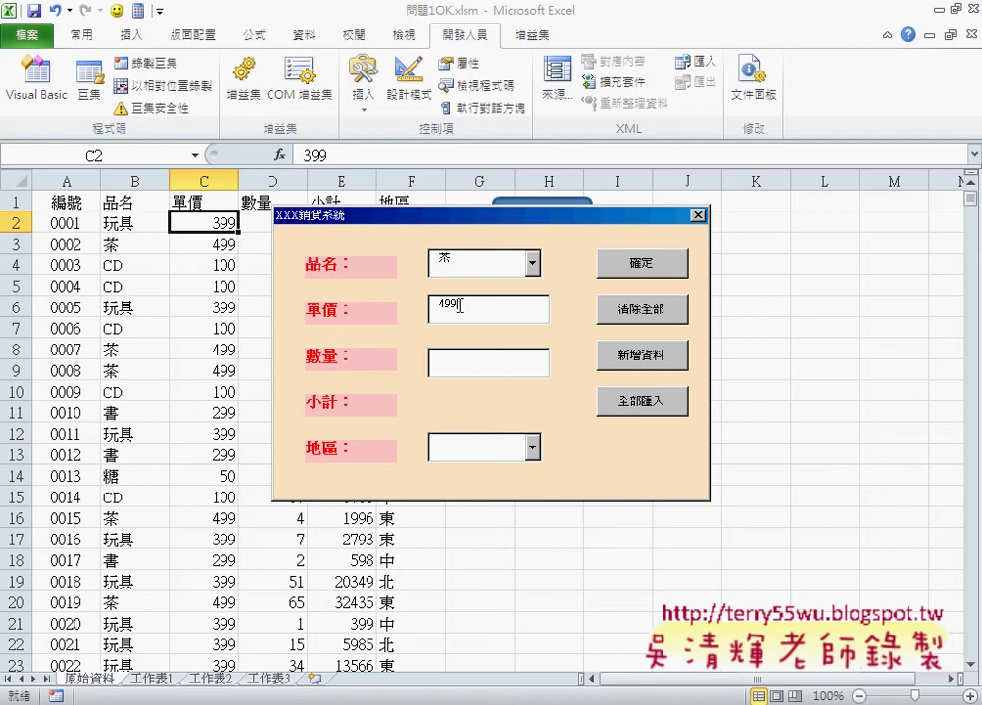
drag(460, 306, 437, 306)
click(441, 356)
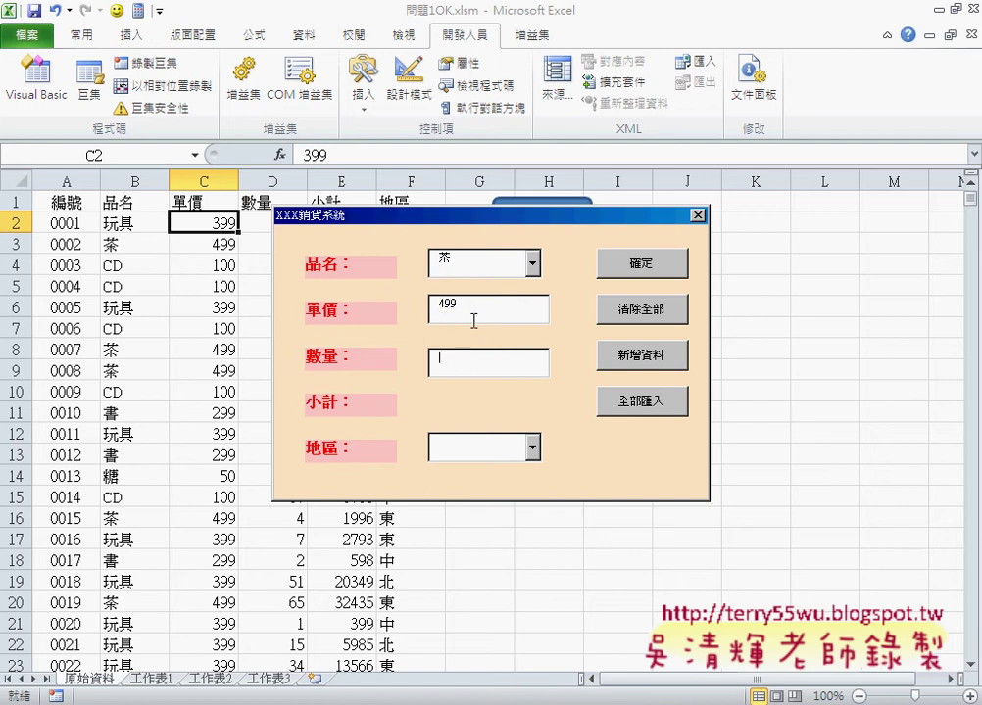